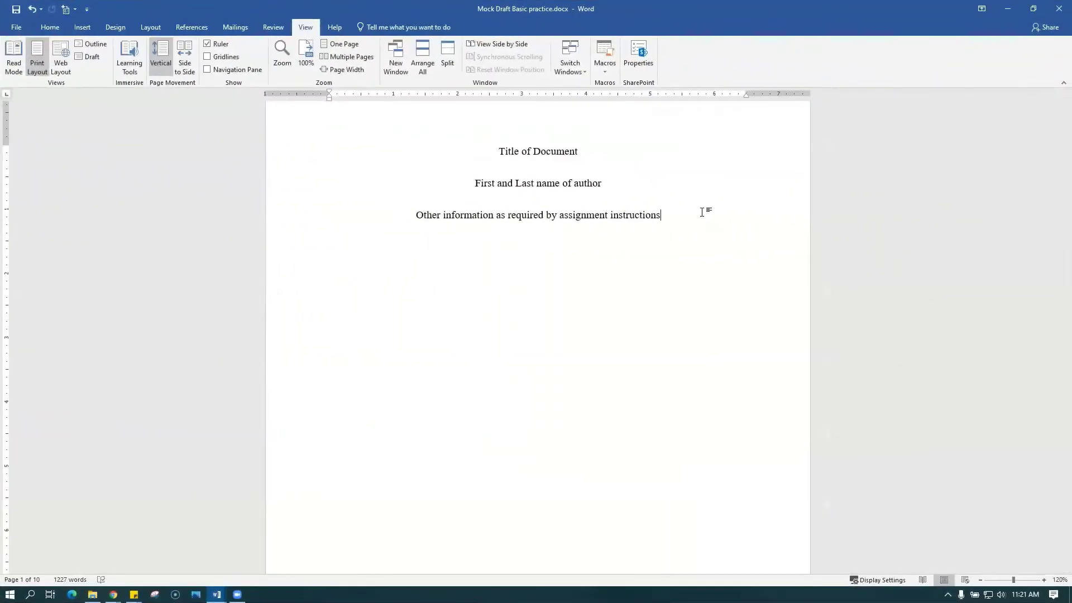
# - Add blank paragraphs below the last title-page line to push the following text down, and inspect them using the formatting marks
pyautogui.press('Return')
pyautogui.scroll(-2, 537, 335)
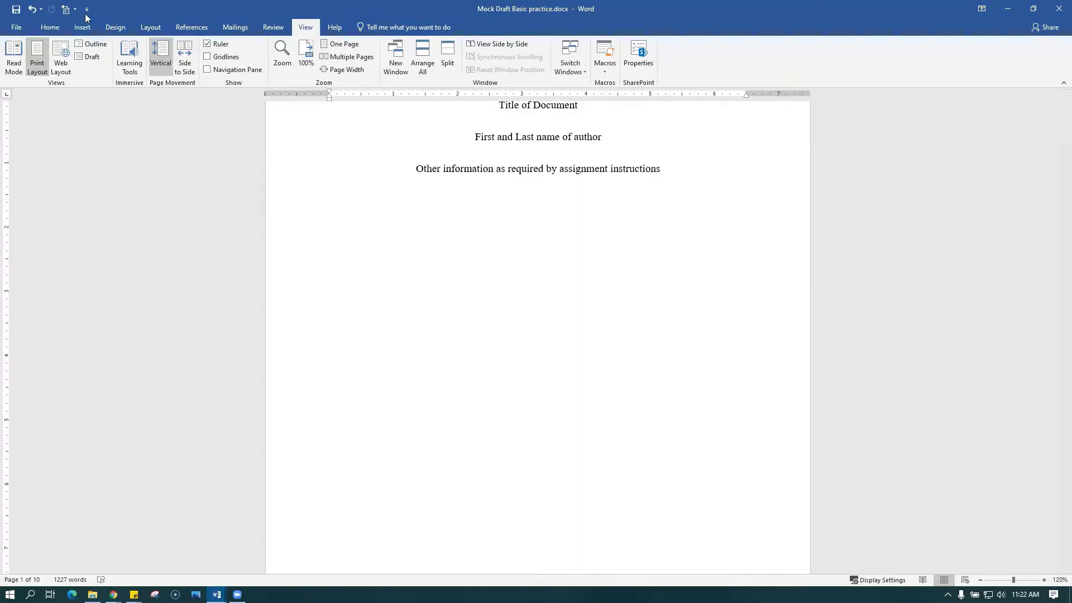
pyautogui.click(49, 28)
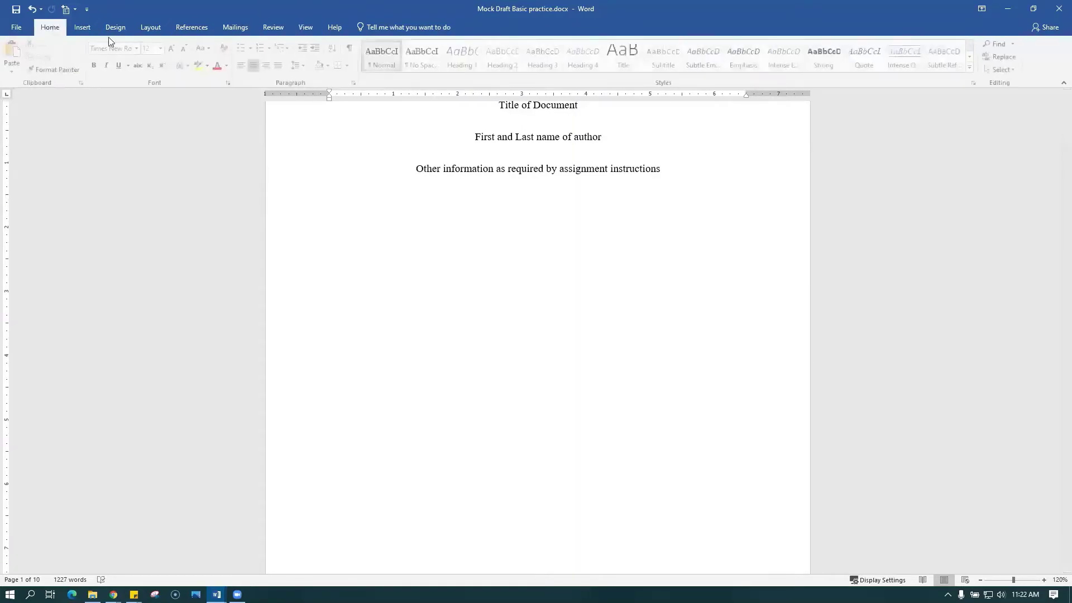
pyautogui.click(351, 50)
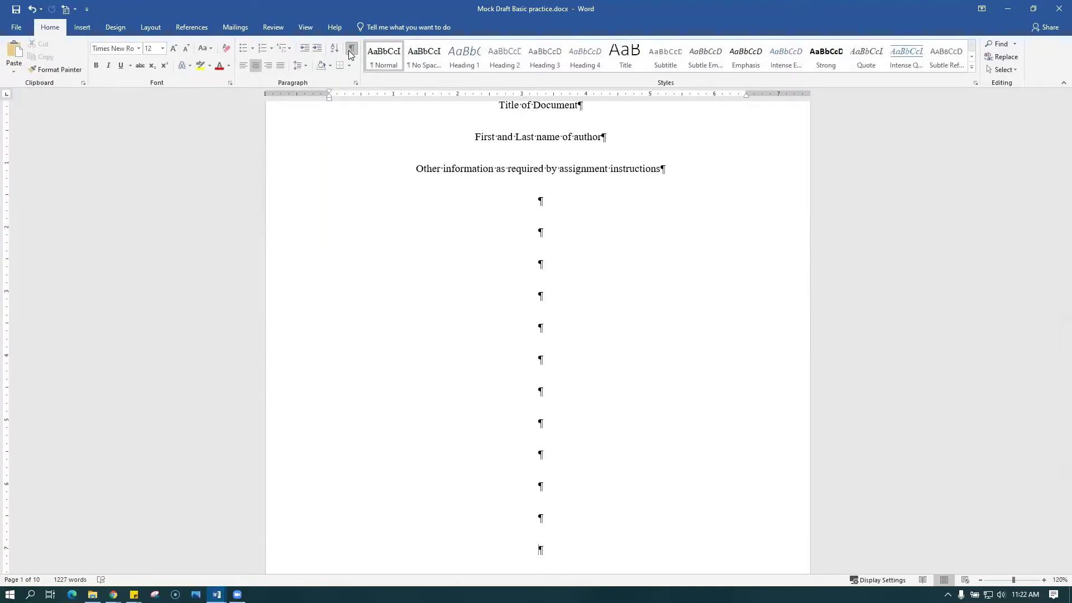
pyautogui.click(350, 50)
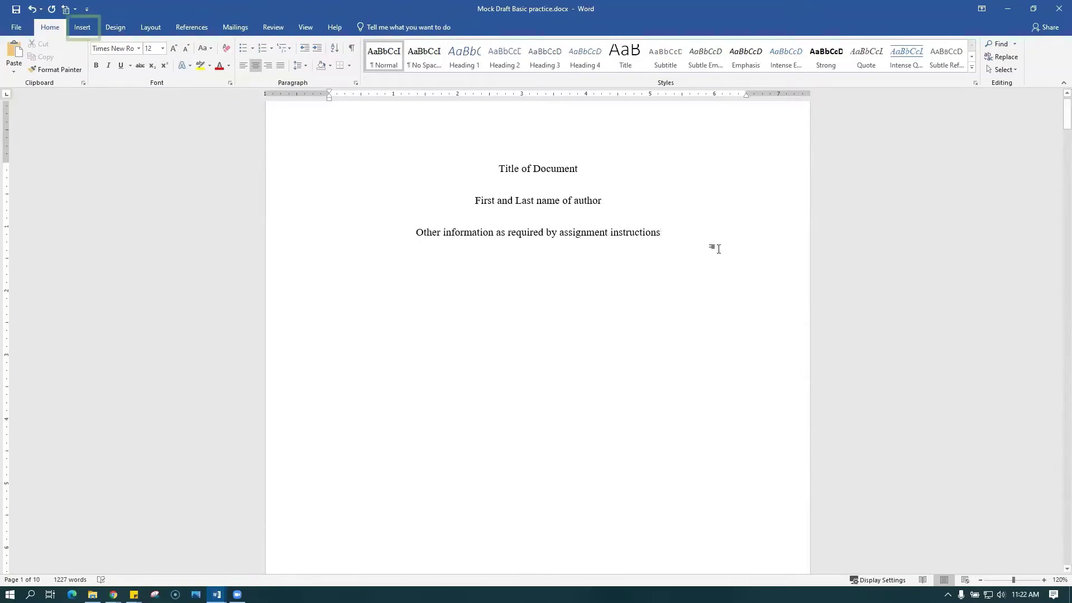
# - Insert a page break after the last title-page line and toggle the formatting marks to inspect it
pyautogui.click(89, 28)
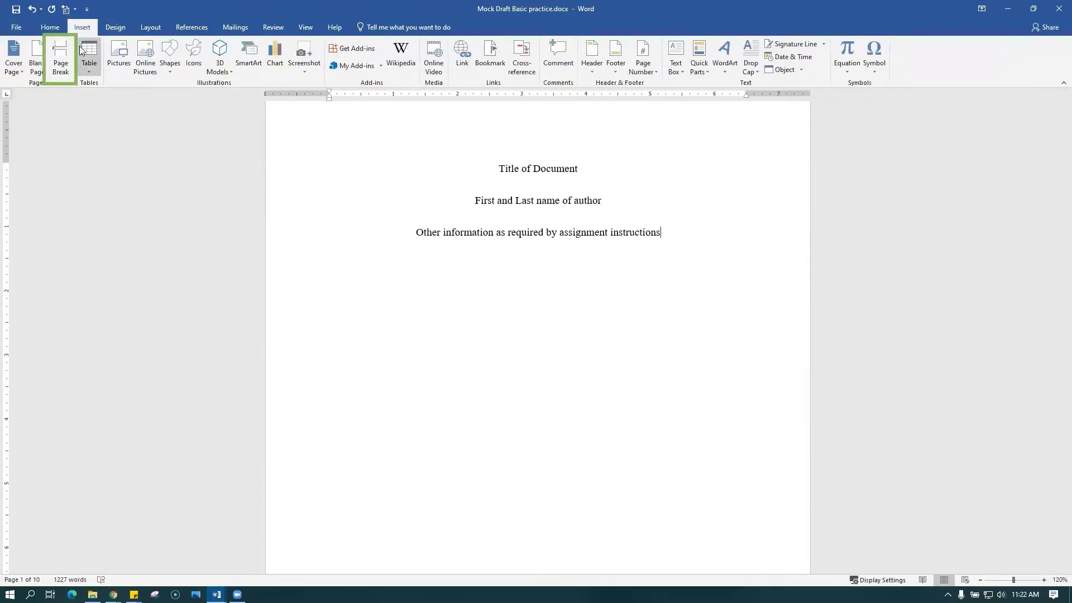
pyautogui.click(60, 61)
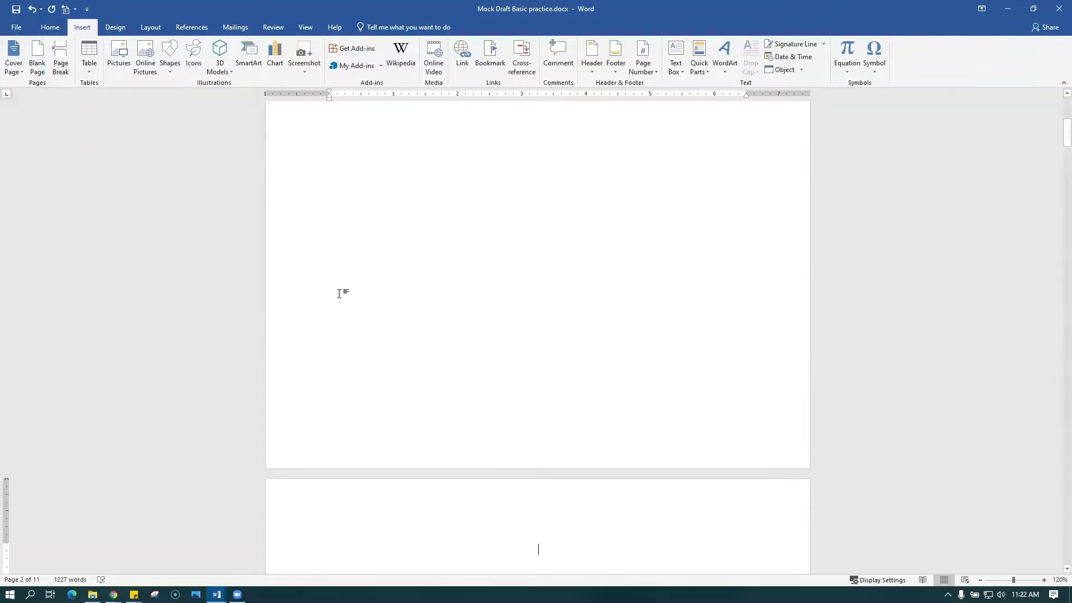
pyautogui.scroll(-1, 370, 323)
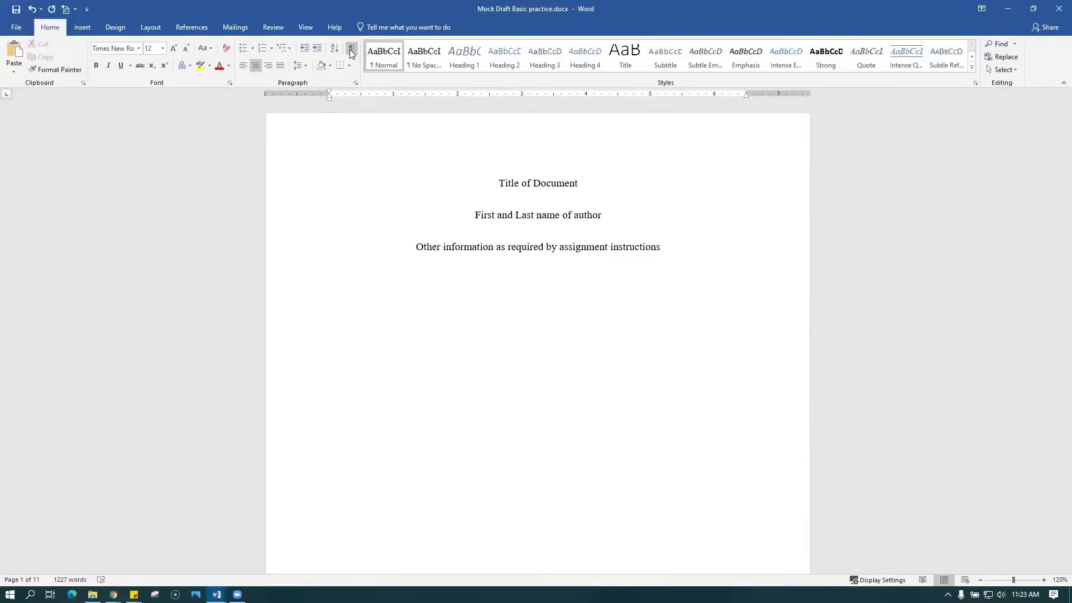
pyautogui.click(351, 52)
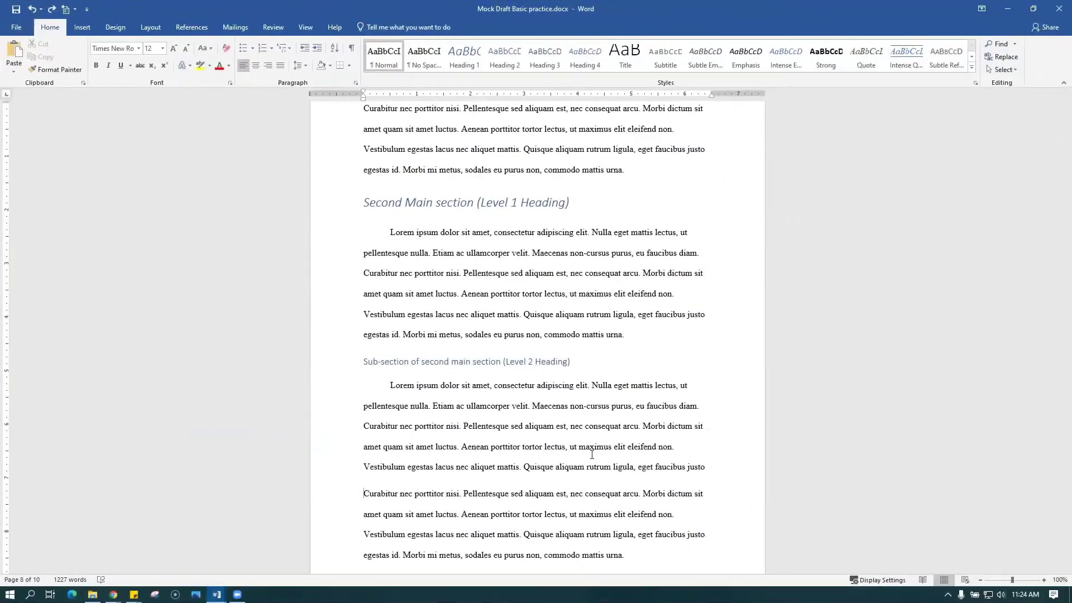
# - Insert a Next Page section break before the line starting "Curabitur nec porttitor nisi" in the second main section's sub-section
pyautogui.click(153, 31)
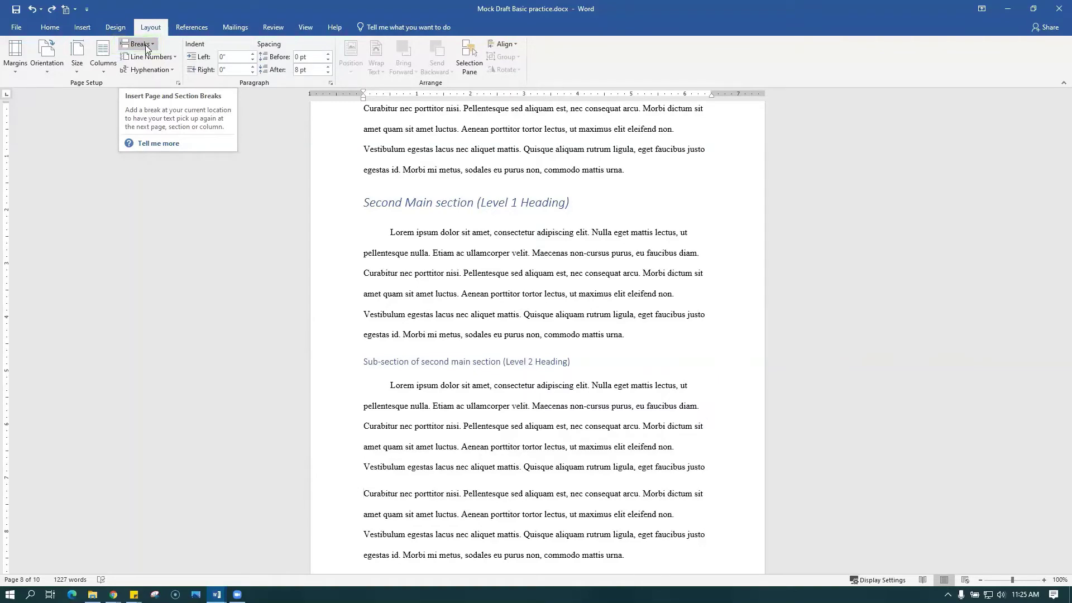
pyautogui.click(146, 44)
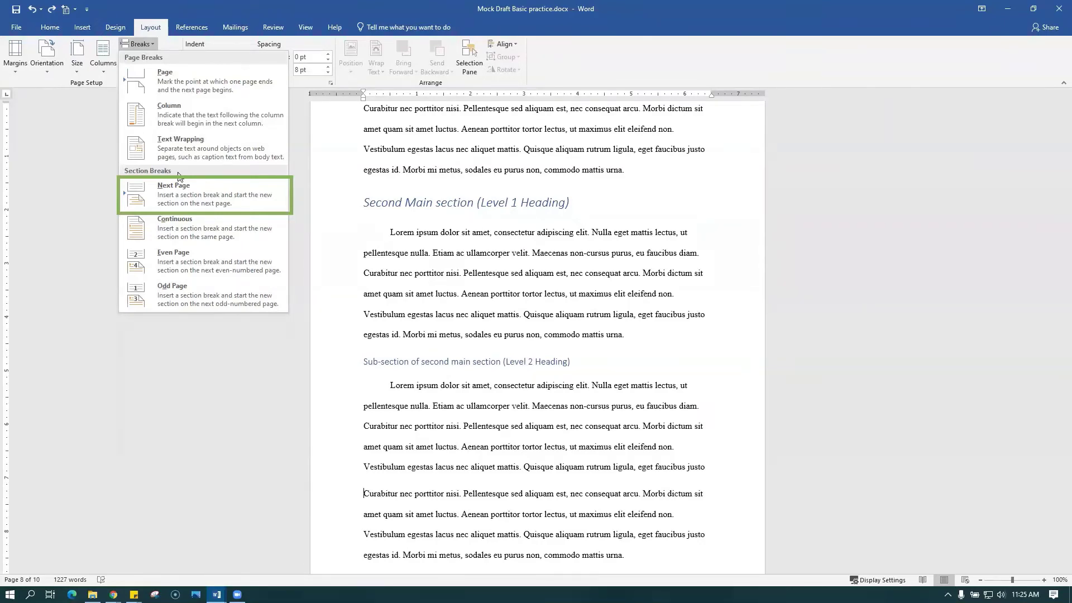
pyautogui.click(202, 199)
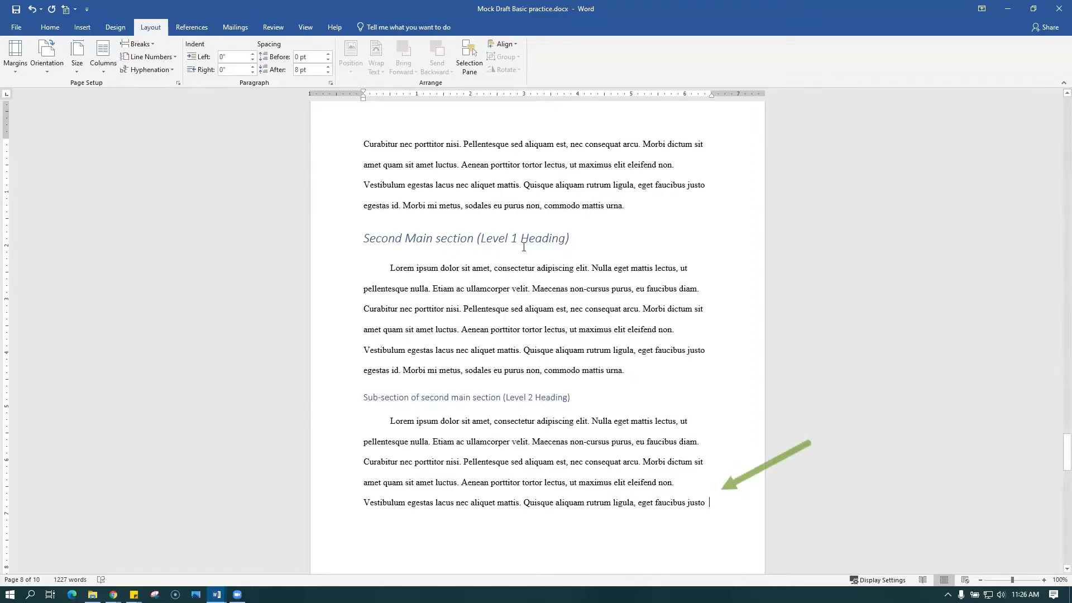
# - Insert another Next Page section break after "eget faucibus justo" to create a separate blank page, and show the formatting marks
pyautogui.click(137, 44)
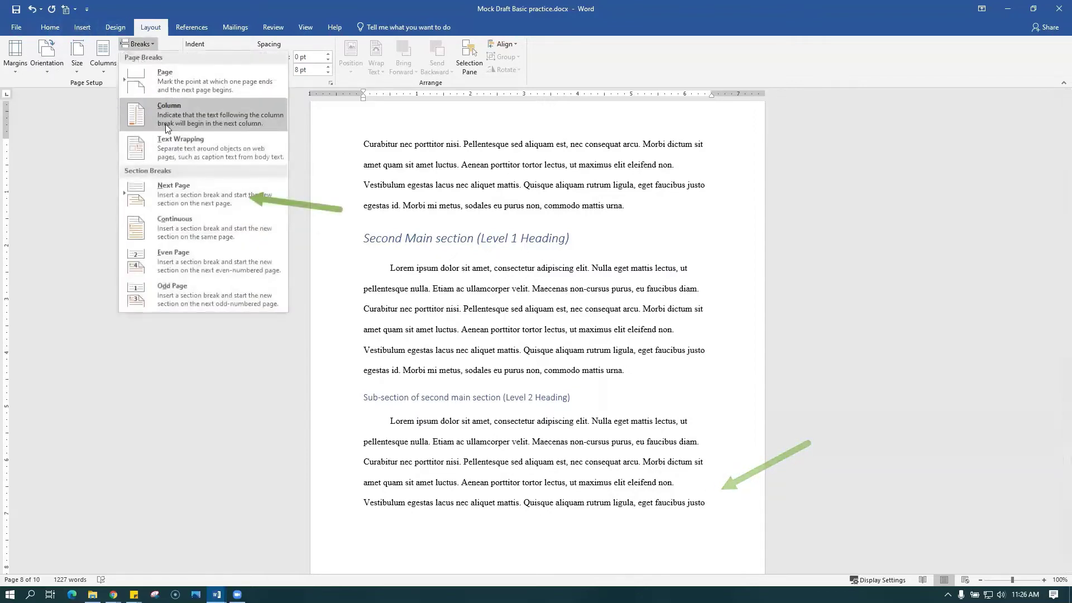
pyautogui.click(197, 193)
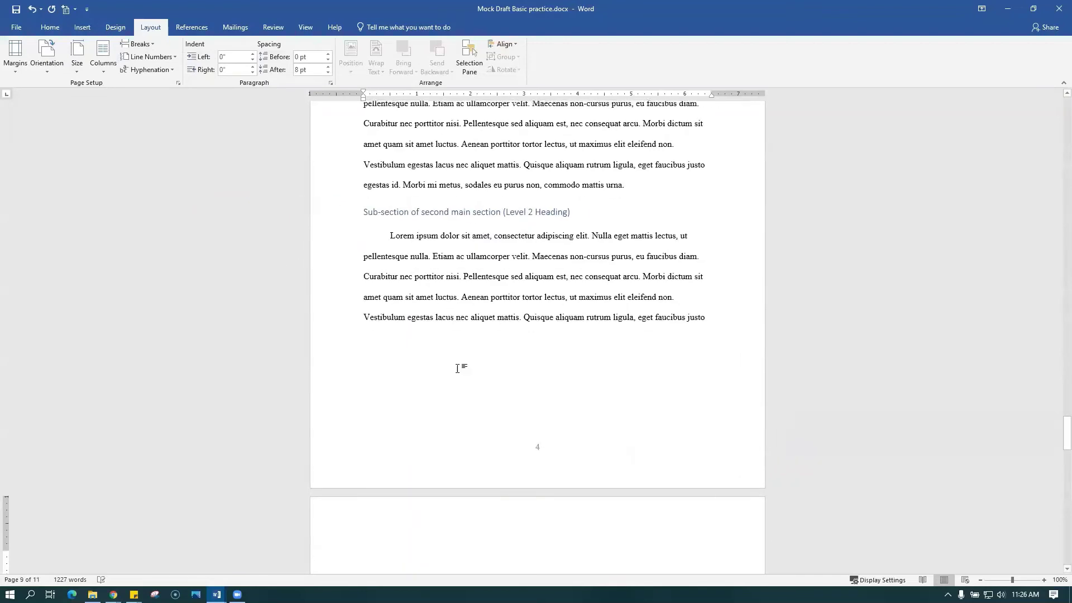
pyautogui.scroll(-3, 508, 425)
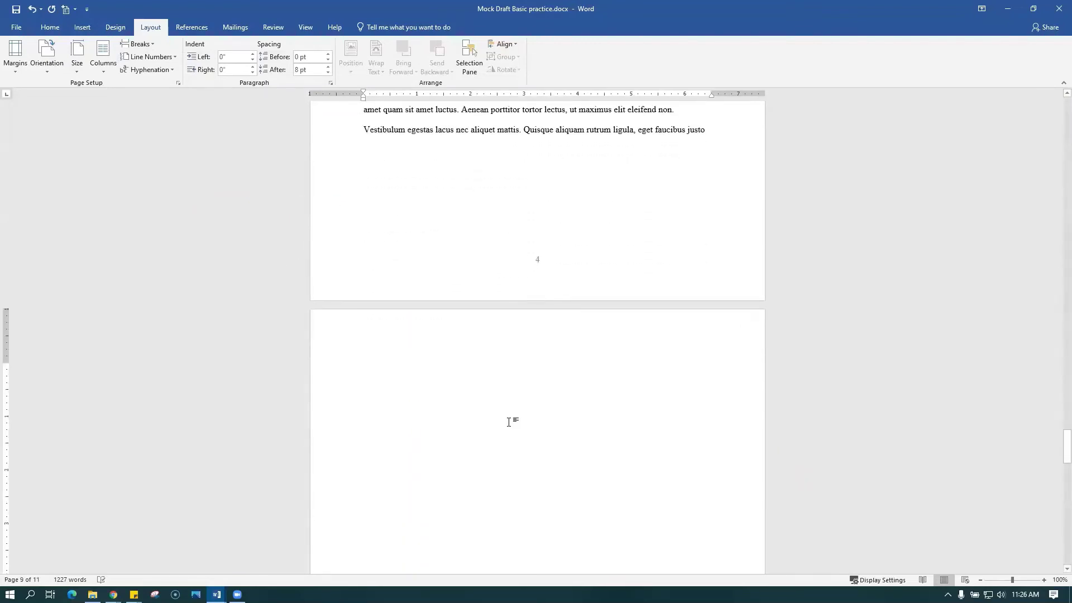
pyautogui.click(49, 27)
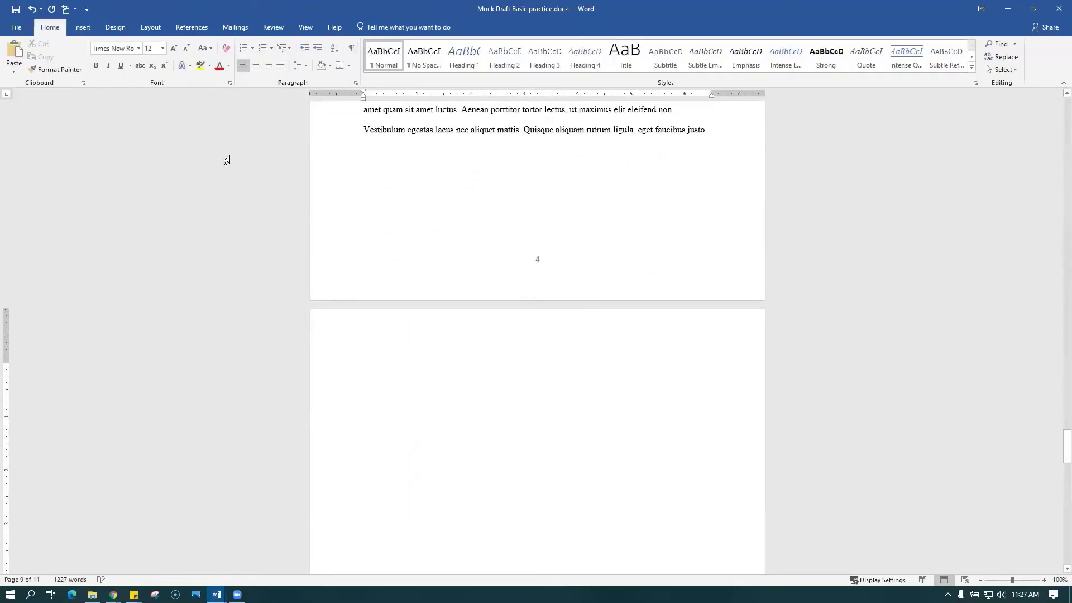
pyautogui.click(350, 49)
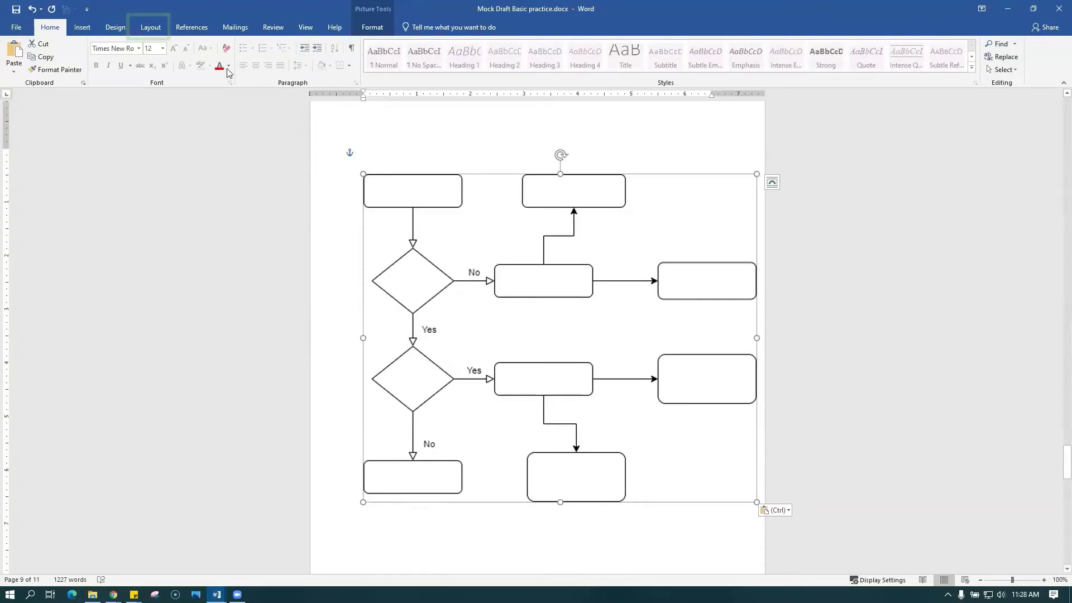
# - Set the flowchart's section to landscape orientation, and move and slightly enlarge the flowchart to fit the wider page
pyautogui.click(150, 32)
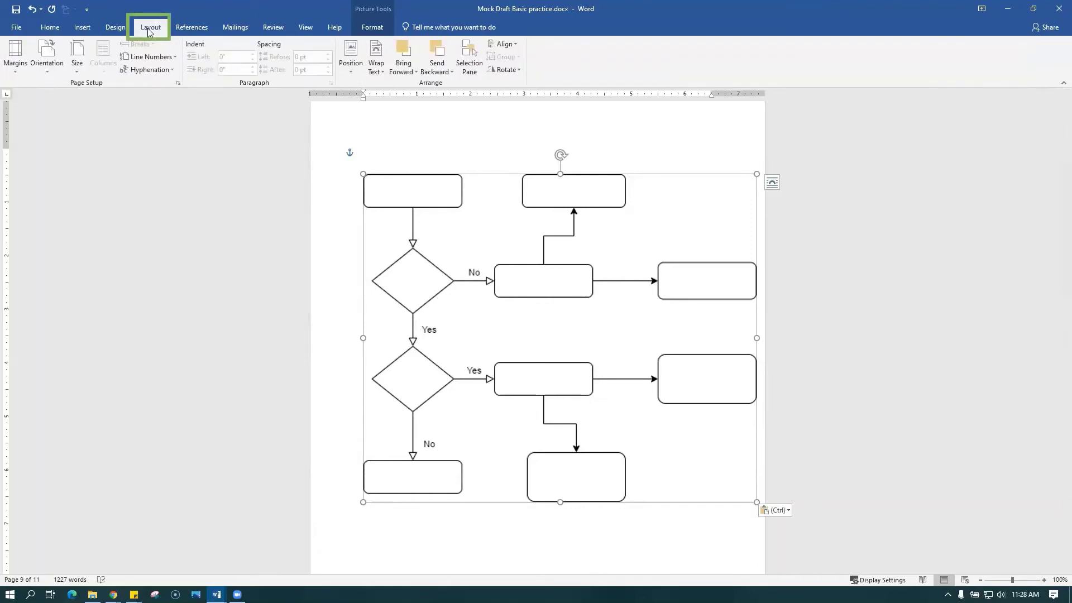
pyautogui.click(45, 64)
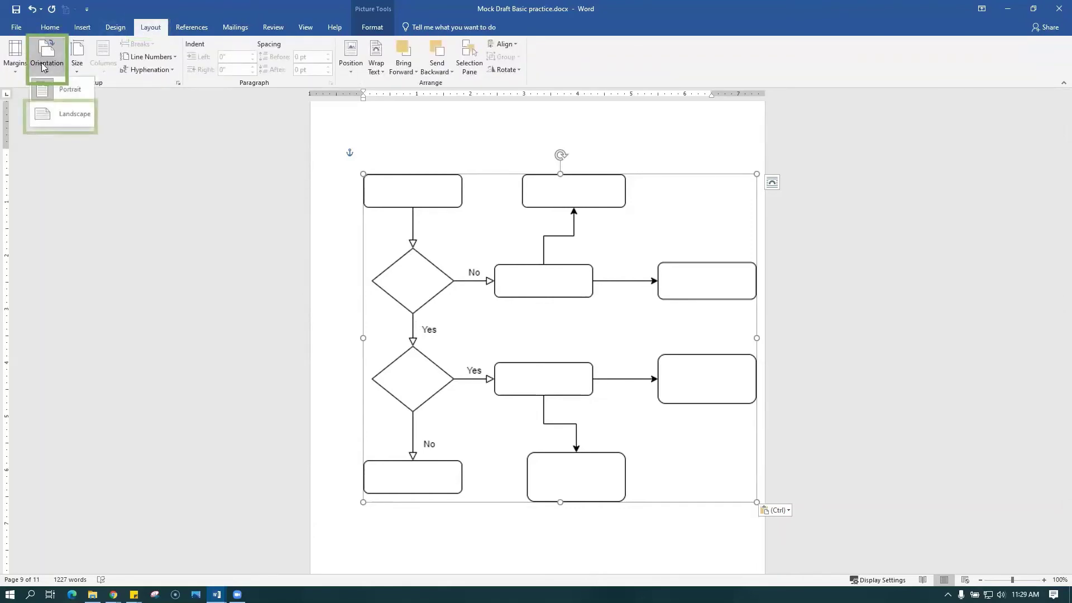
pyautogui.click(73, 118)
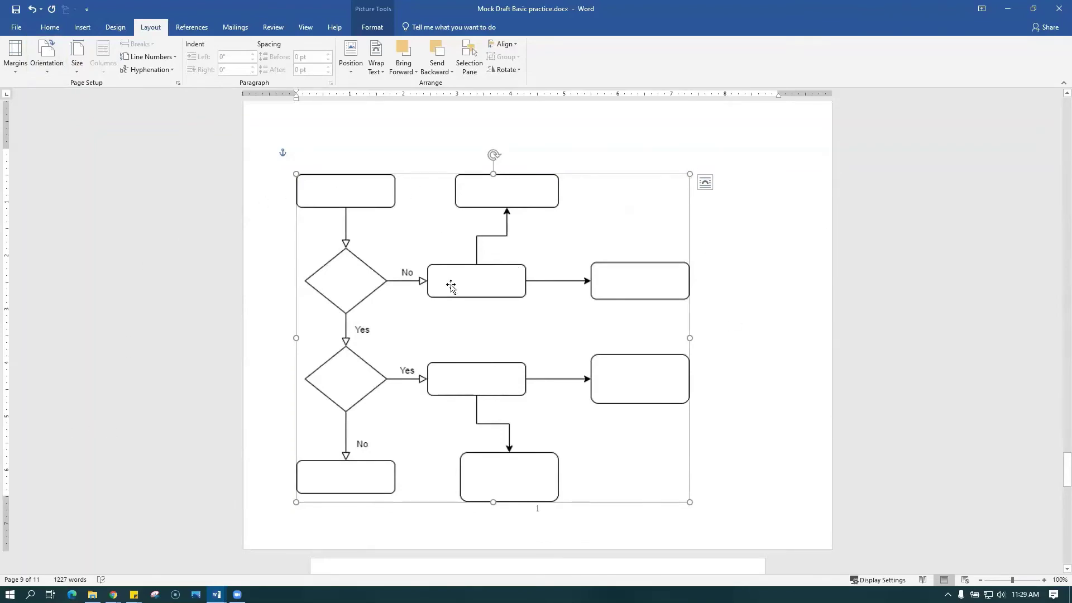
pyautogui.moveTo(457, 282); pyautogui.dragTo(471, 256)
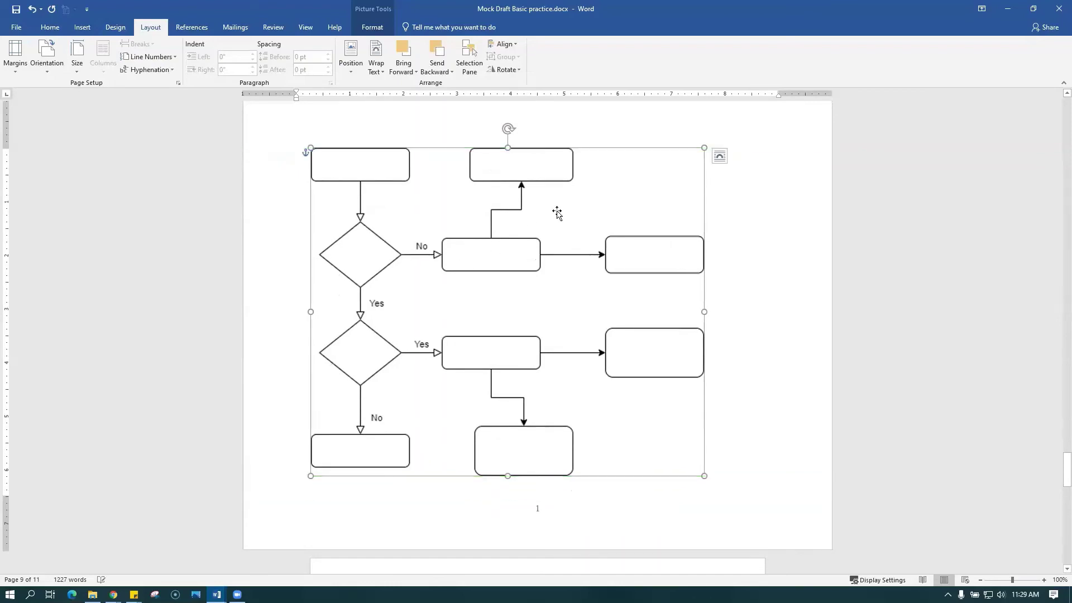
pyautogui.moveTo(704, 475); pyautogui.dragTo(715, 479)
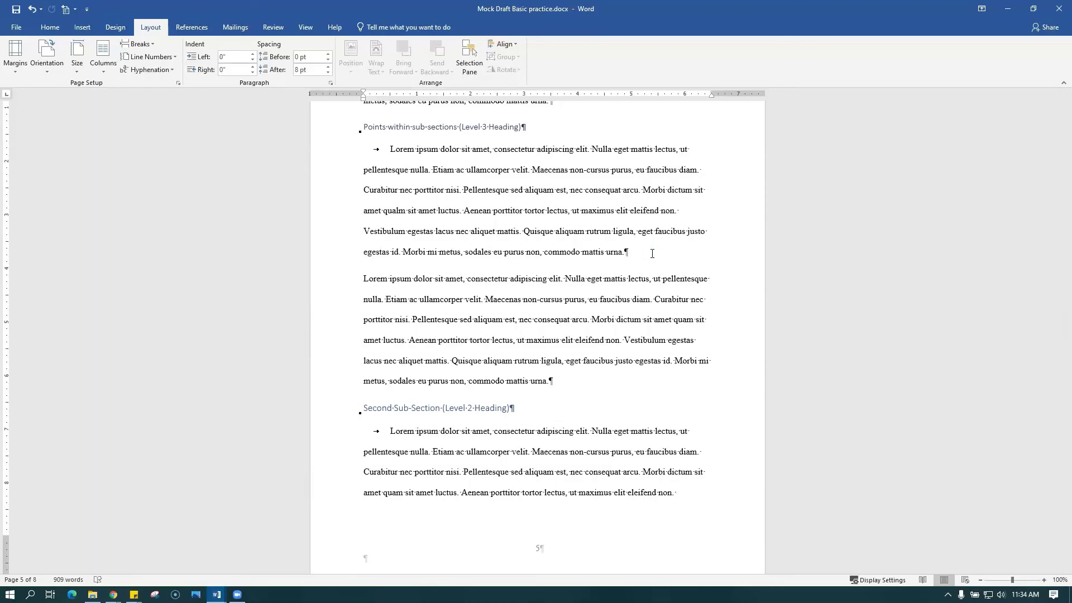
# - Insert a Continuous section break after the first paragraph under the Level 3 heading and format the text below it in two columns
pyautogui.click(151, 51)
pyautogui.click(191, 234)
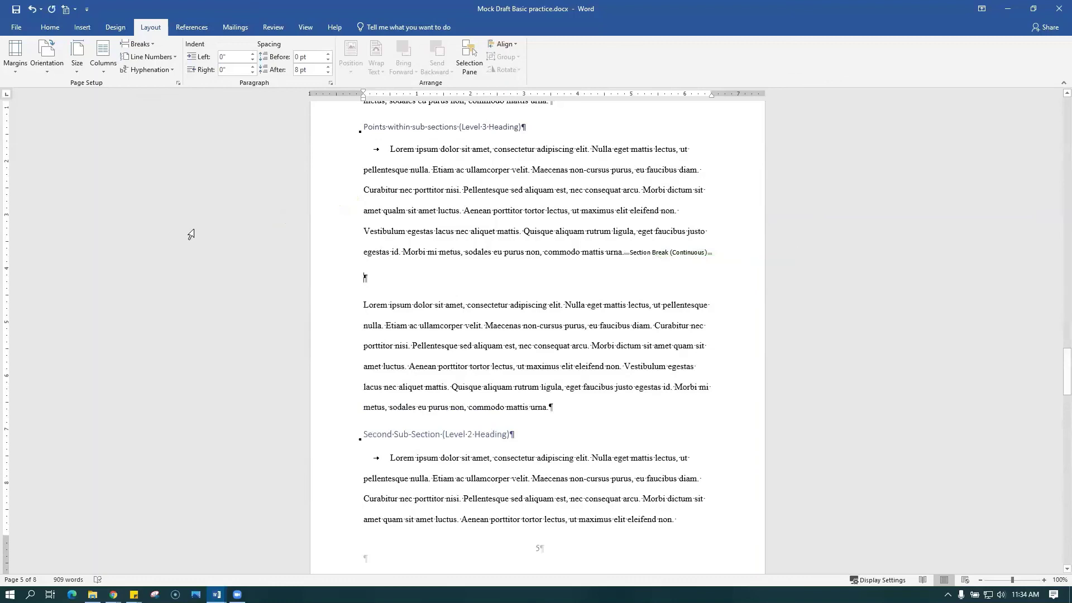
pyautogui.click(104, 57)
pyautogui.click(122, 124)
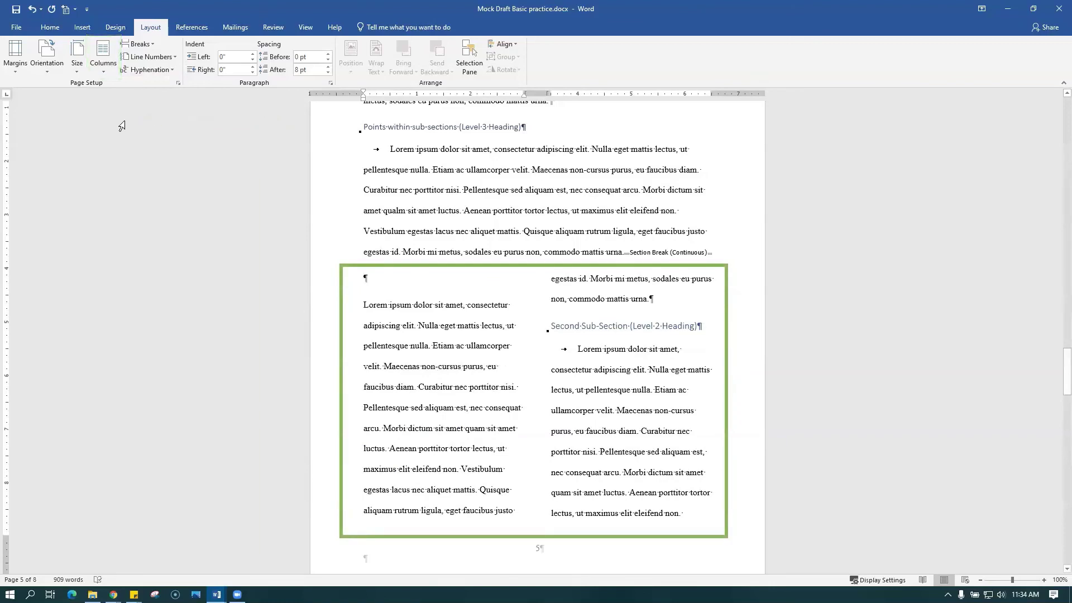
# - Insert a Continuous section break after "commodo mattis urna." near the start of page 6 and return the text below it to one column
pyautogui.scroll(-4, 538, 305)
pyautogui.click(524, 477)
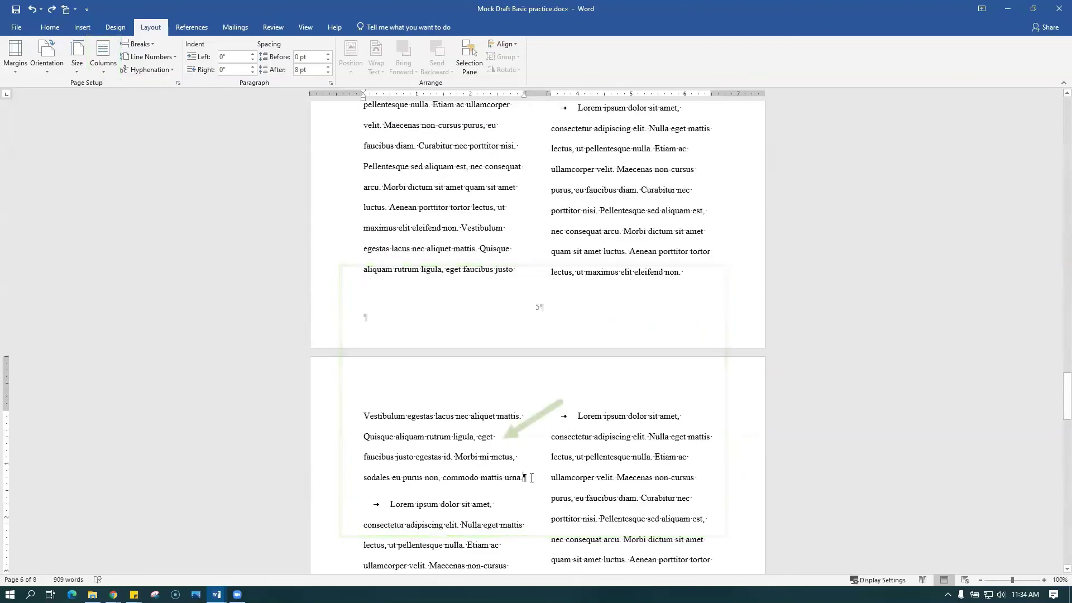
pyautogui.click(138, 43)
pyautogui.click(182, 228)
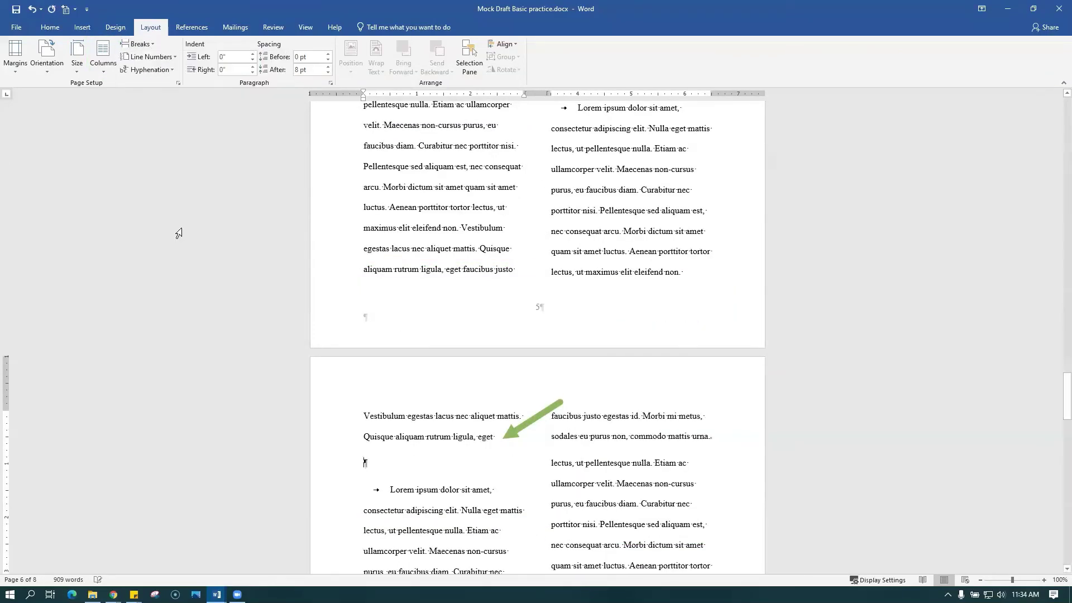
pyautogui.click(102, 58)
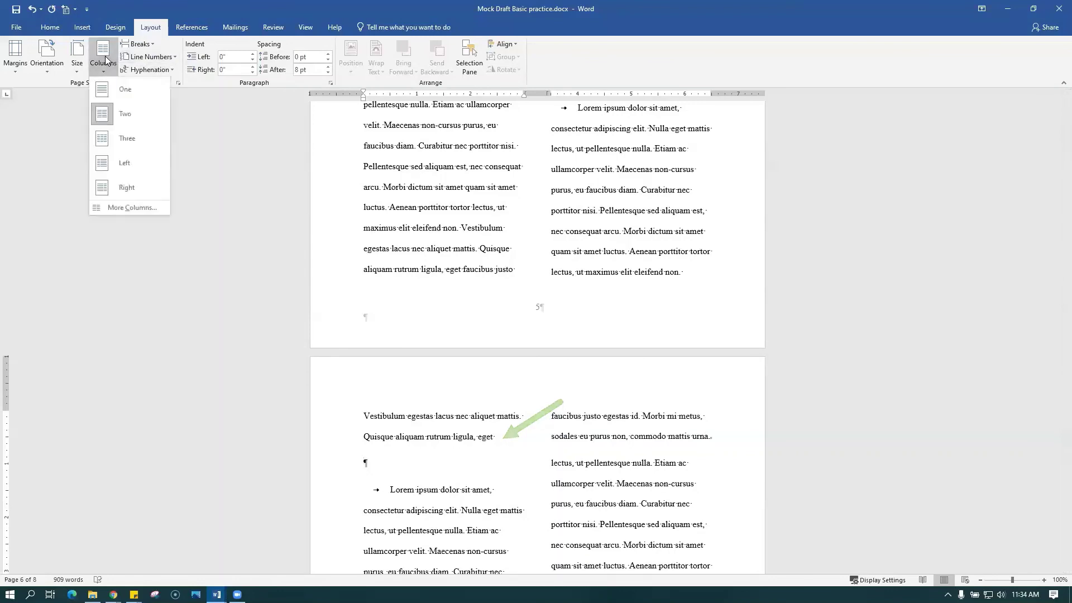
pyautogui.click(115, 91)
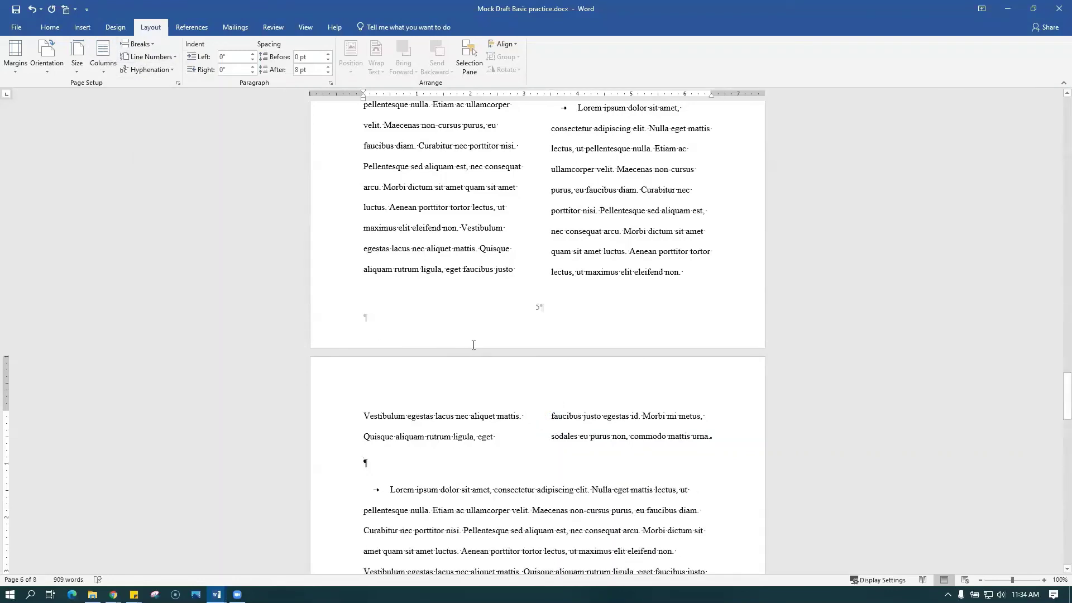